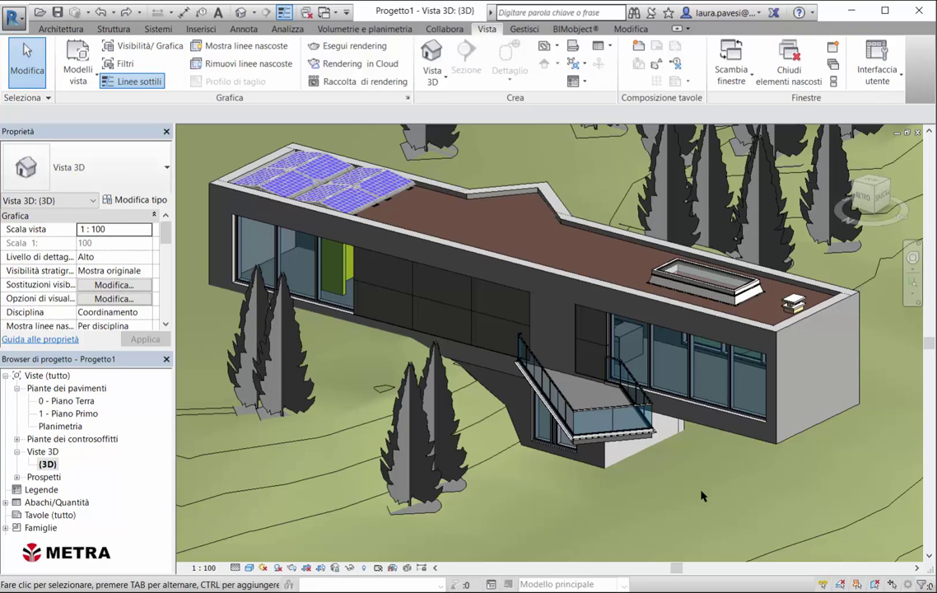
# Open the BIMobject catalogue from its ribbon tab and search it for 'metra'.
pyautogui.keyDown('shift'); pyautogui.moveTo(702, 495); pyautogui.dragTo(528, 514, button='middle'); pyautogui.keyUp('shift')
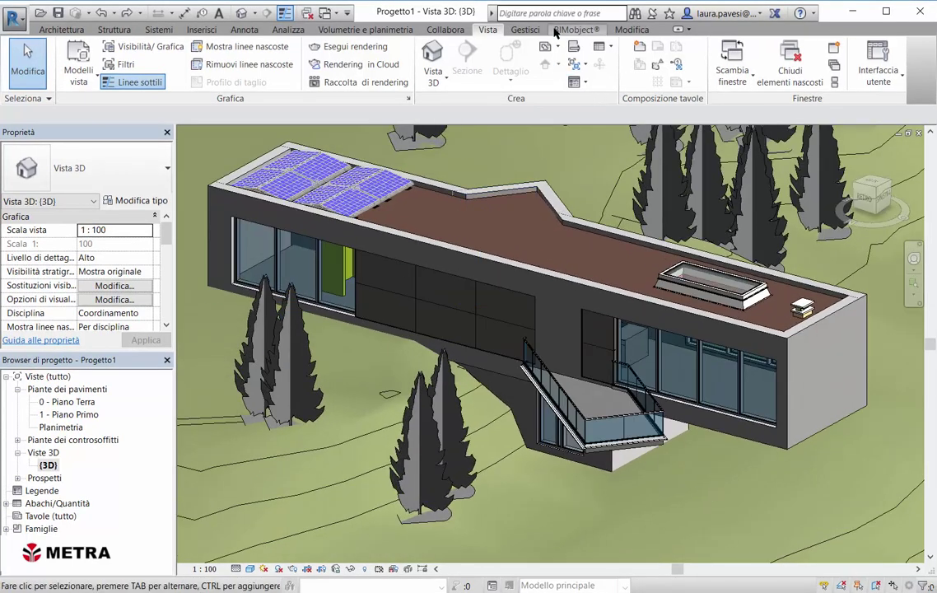
pyautogui.click(558, 31)
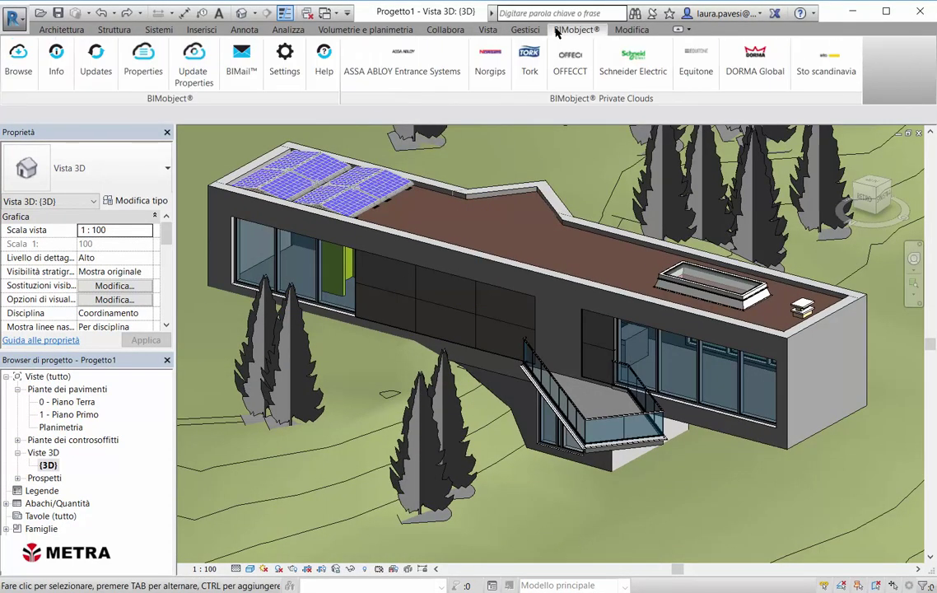
pyautogui.click(25, 57)
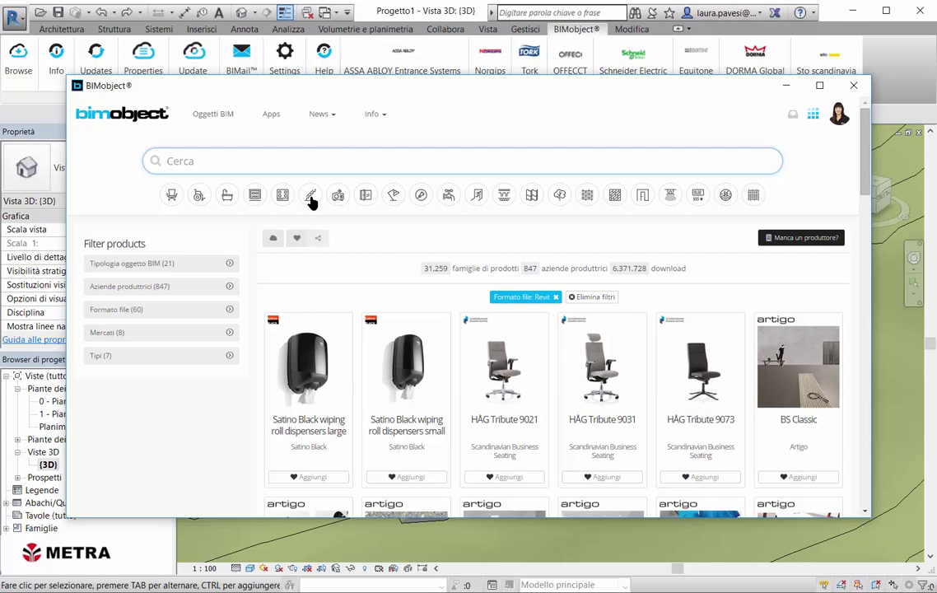
pyautogui.click(301, 168)
pyautogui.write('metra')
pyautogui.press('Return')
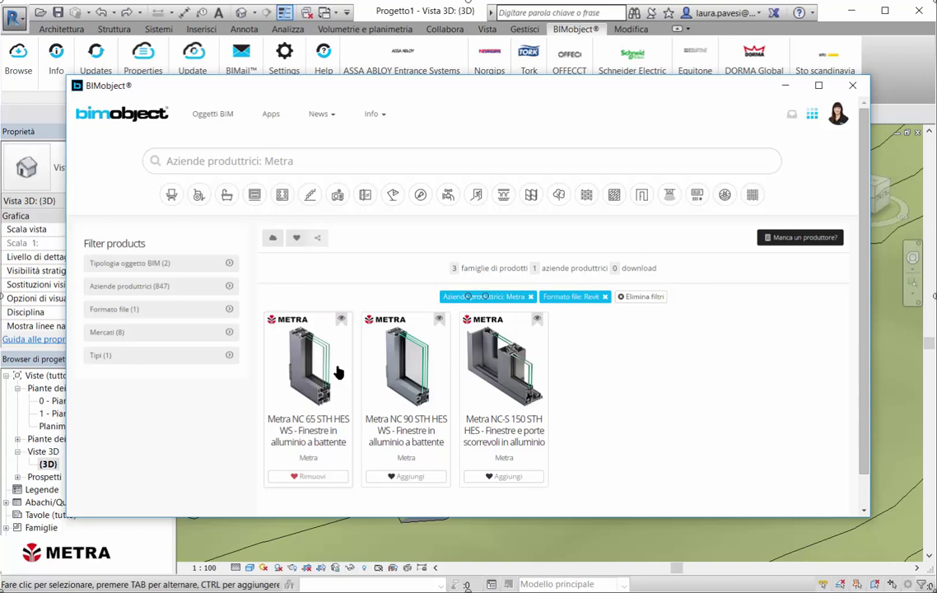
# Open the Metra NC 65 STH HES WS product page and switch the site language to English.
pyautogui.click(337, 372)
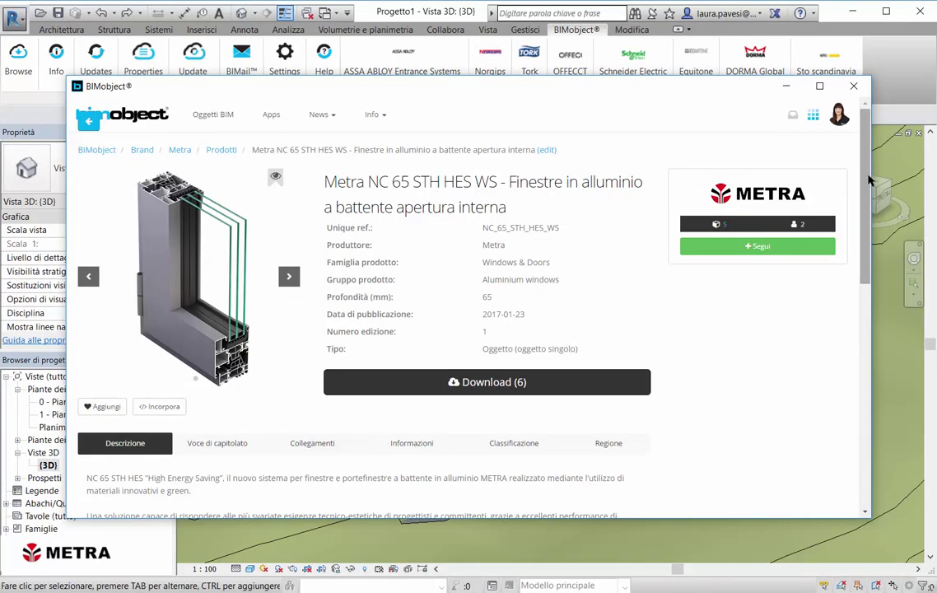
pyautogui.moveTo(865, 186); pyautogui.dragTo(862, 369)
pyautogui.click(682, 411)
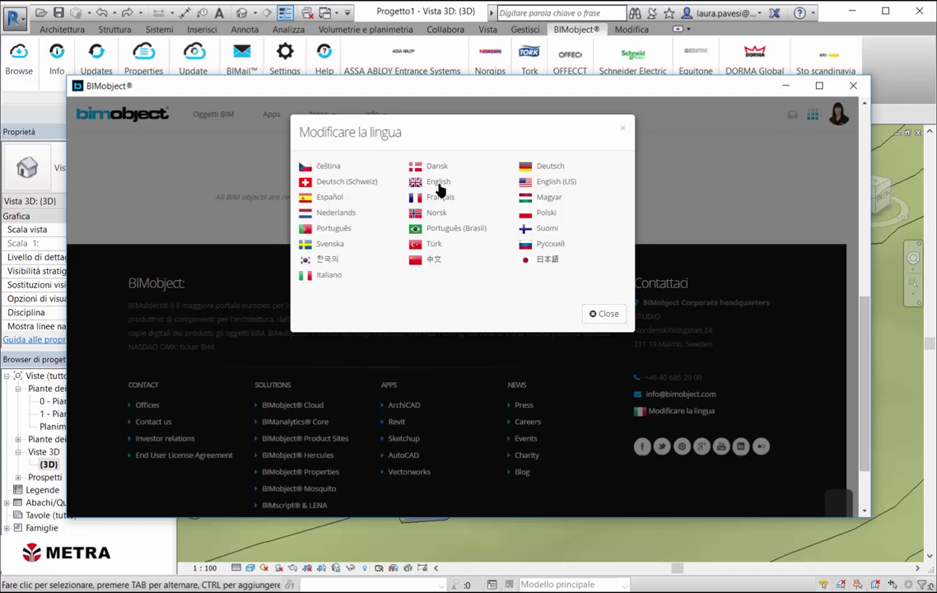
pyautogui.click(439, 184)
# Review the product's Specification, Links, Related, Classification and Region tabs.
pyautogui.click(290, 276)
pyautogui.scroll(-3, 360, 257)
pyautogui.click(215, 167)
pyautogui.scroll(-3, 361, 329)
pyautogui.scroll(3, 338, 239)
pyautogui.click(327, 174)
pyautogui.click(398, 175)
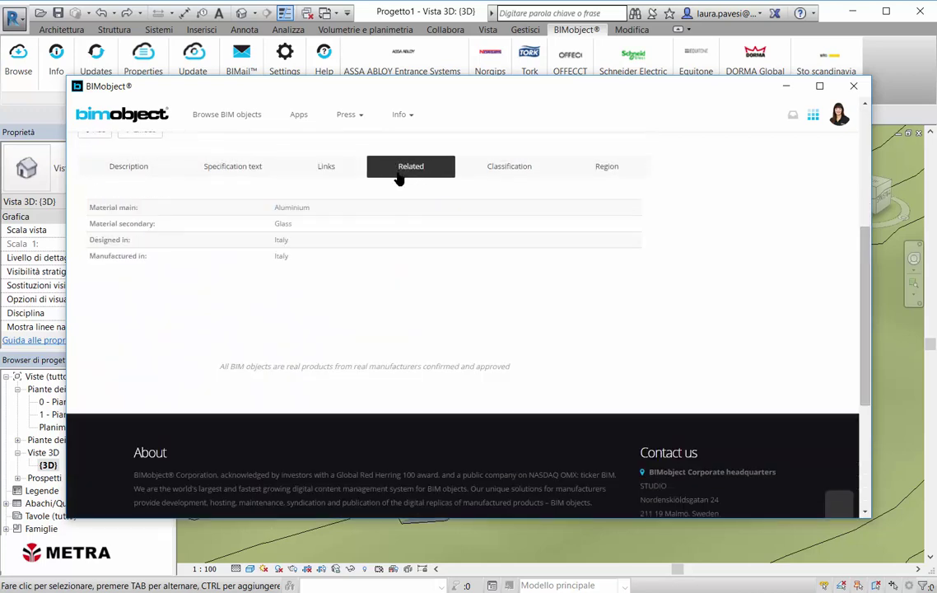
pyautogui.click(498, 177)
pyautogui.scroll(-3, 606, 179)
pyautogui.scroll(3, 609, 182)
pyautogui.click(609, 167)
pyautogui.scroll(1, 531, 292)
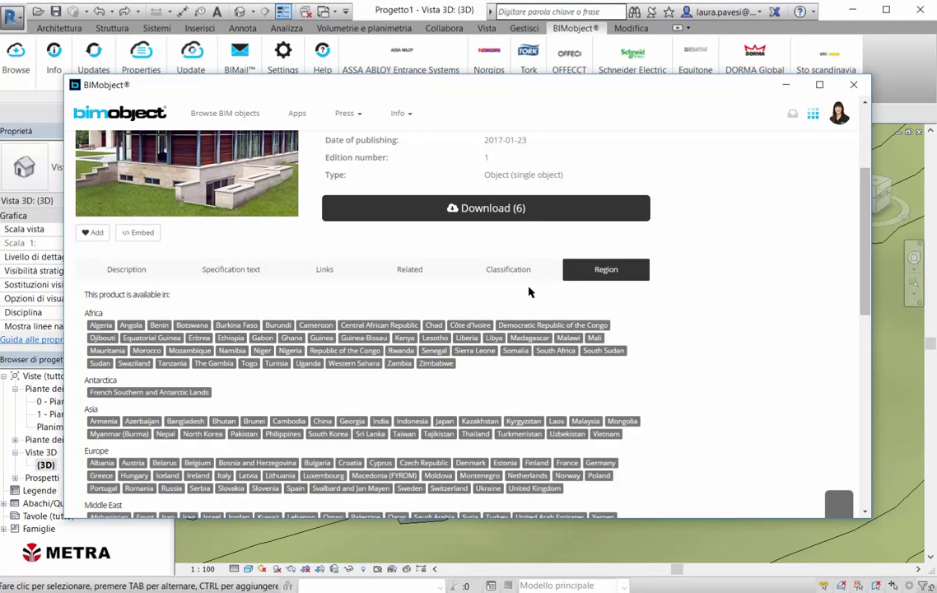
# Follow Metra, add the NC 65 window to favourites, and view its embed code.
pyautogui.scroll(2, 530, 292)
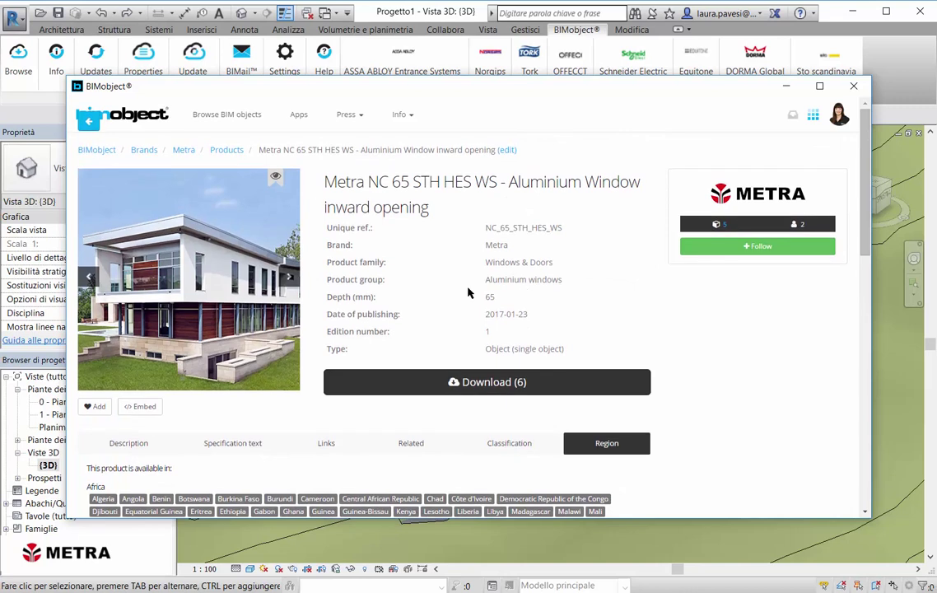
pyautogui.click(762, 248)
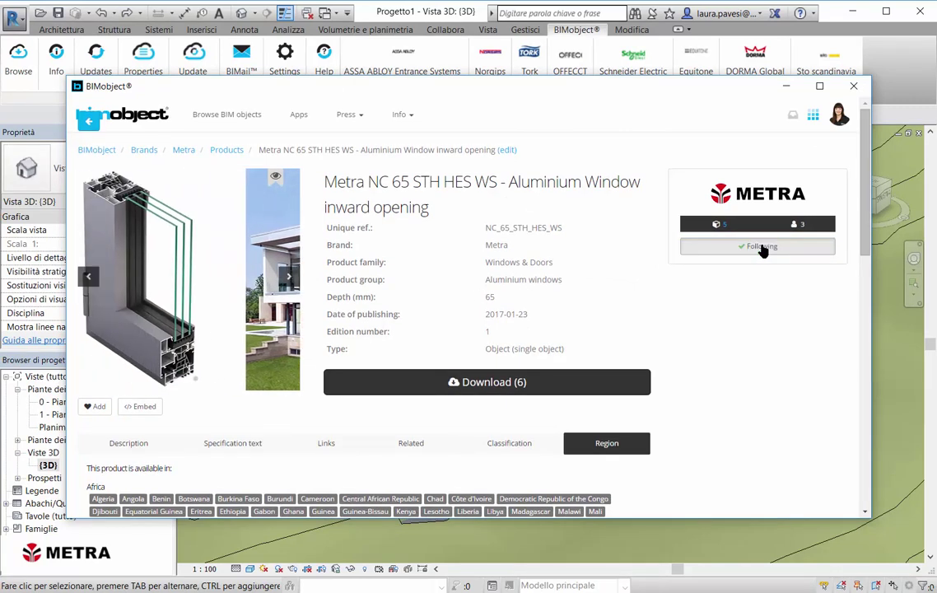
pyautogui.click(99, 405)
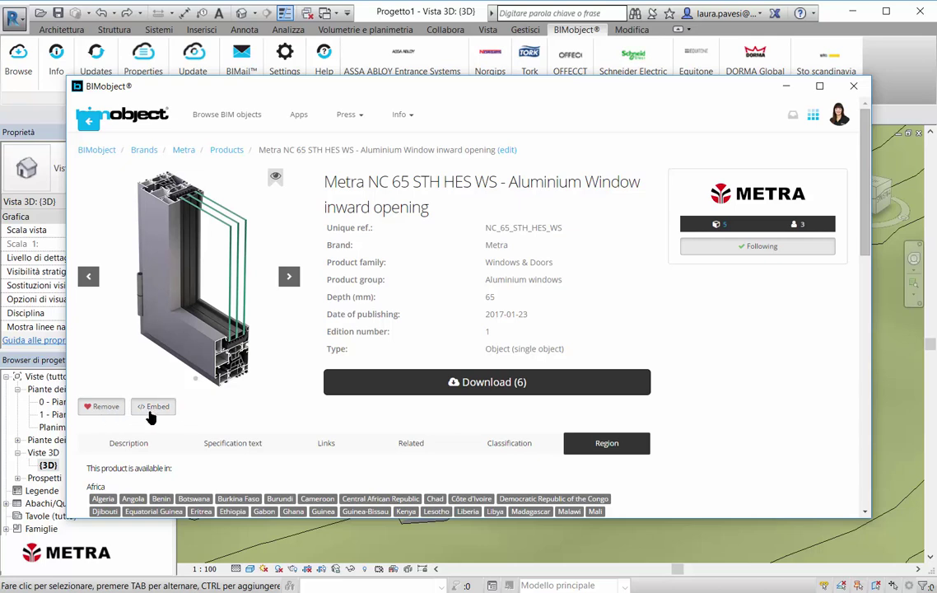
pyautogui.click(151, 416)
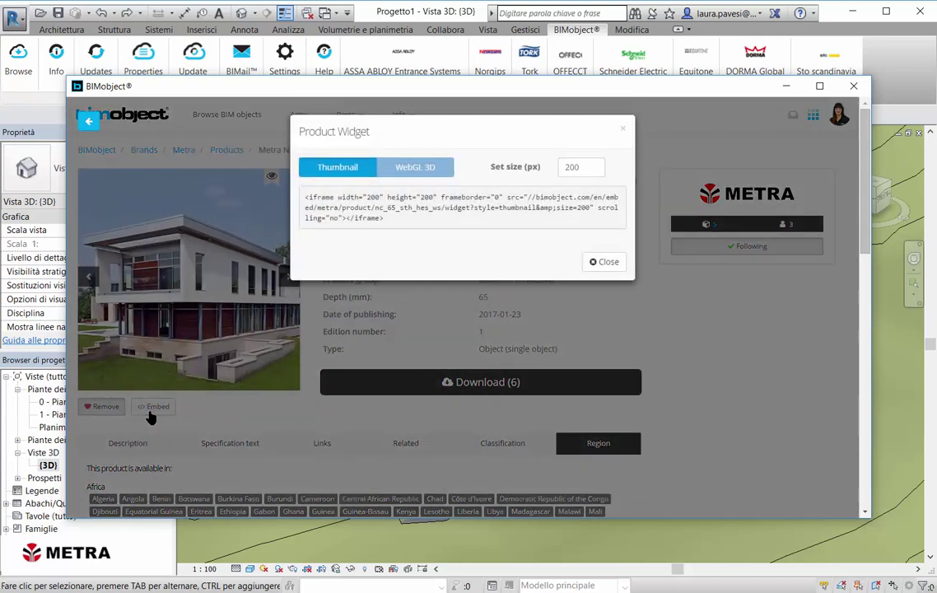
pyautogui.click(604, 263)
pyautogui.click(525, 381)
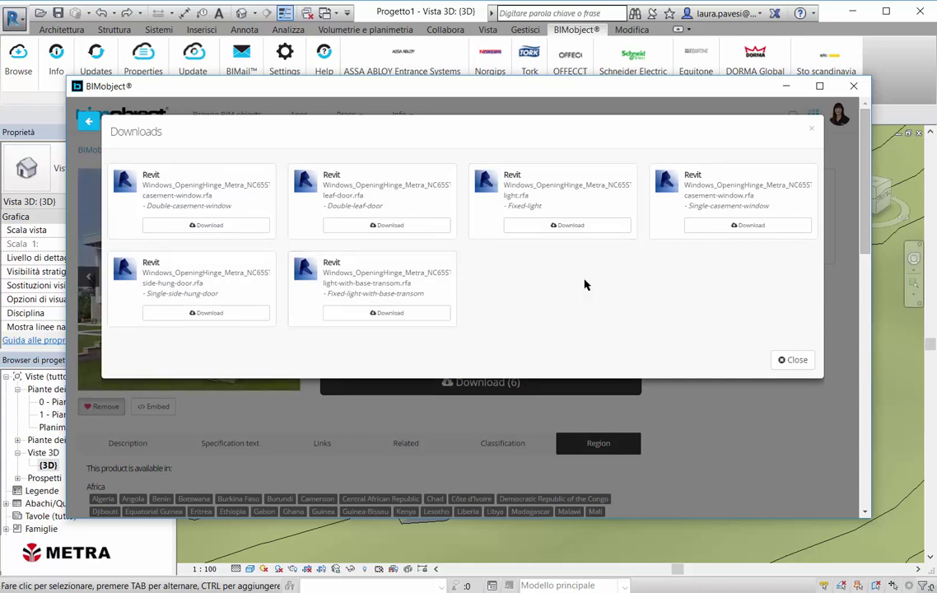
# Download the Double-casement-window .rfa family into the villa project.
pyautogui.click(208, 227)
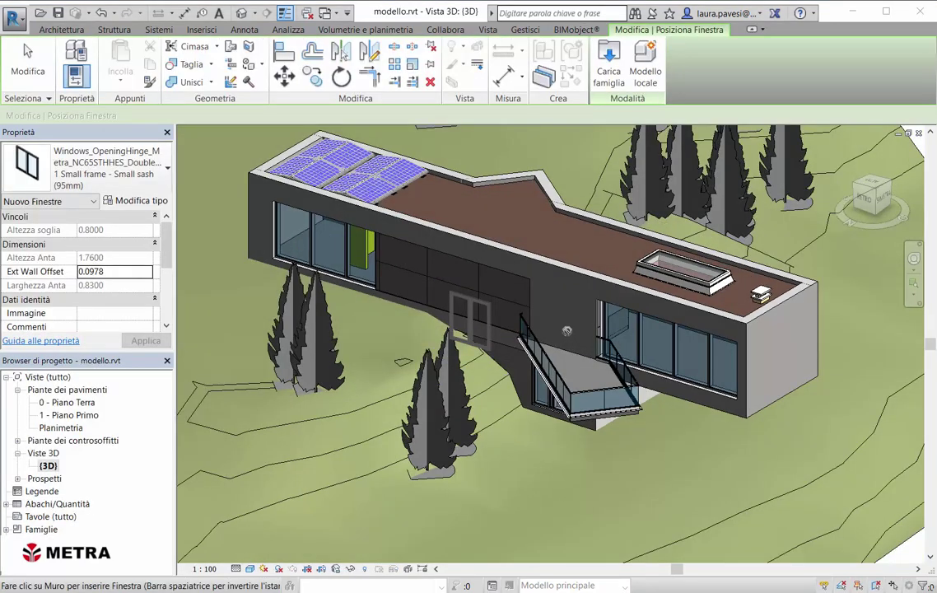
# Place the Metra window in the wall next to the balcony and select it.
pyautogui.scroll(3, 519, 289)
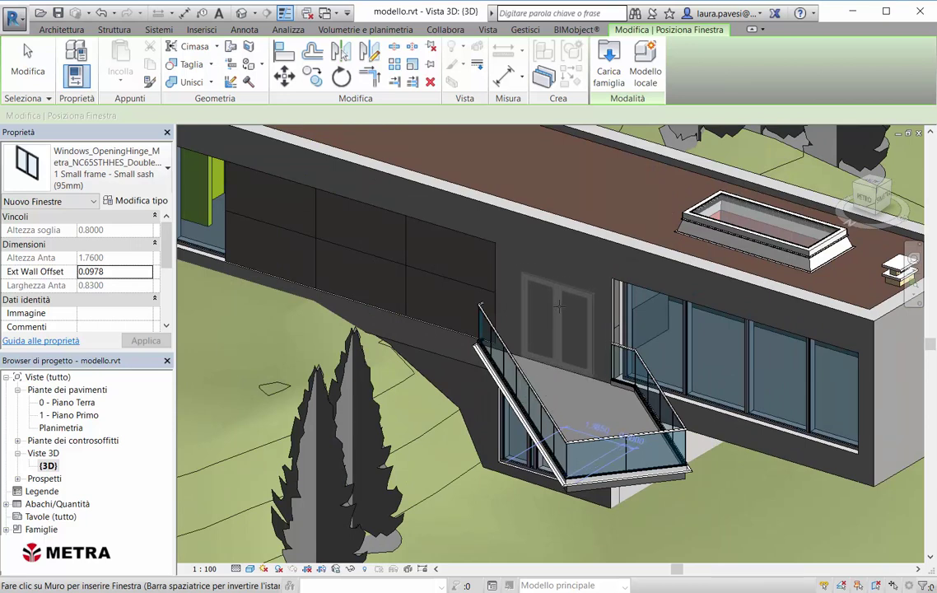
pyautogui.click(559, 306)
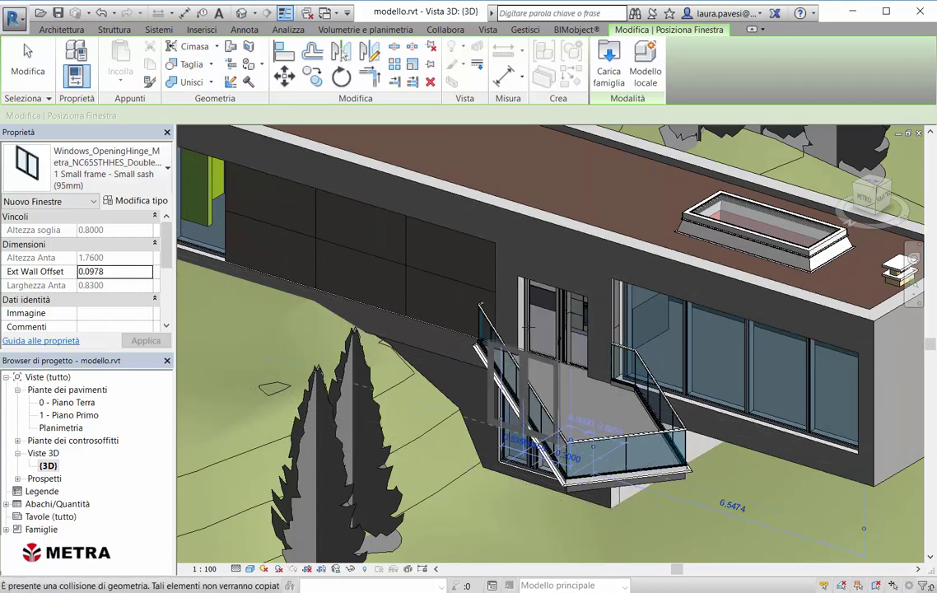
pyautogui.press('Escape')
pyautogui.click(545, 329)
pyautogui.press('Escape')
pyautogui.scroll(3, 544, 330)
pyautogui.scroll(2, 544, 330)
pyautogui.scroll(2, 544, 330)
pyautogui.click(544, 329)
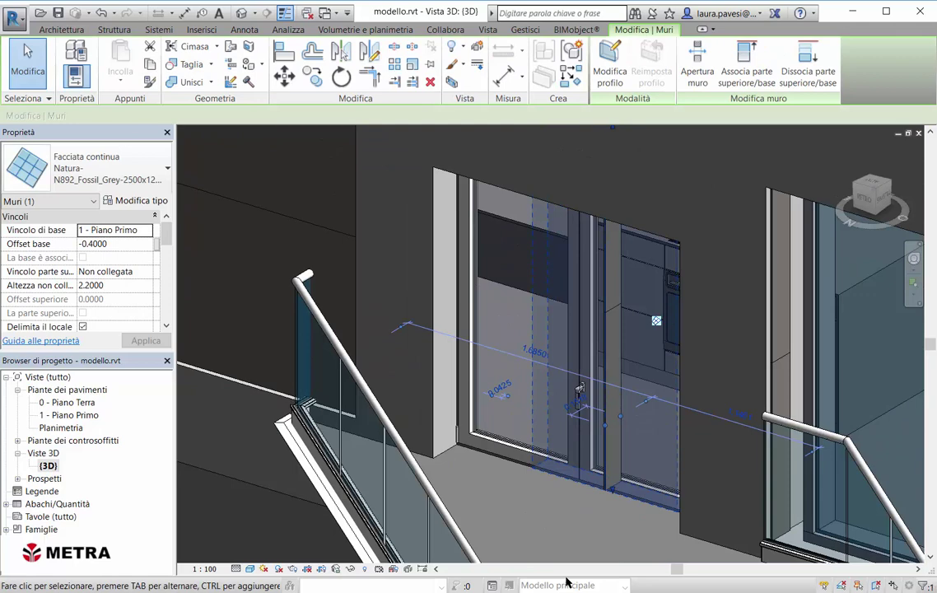
pyautogui.press('Escape')
# Set the window type's height (Altezza) to 2.3 in its type properties.
pyautogui.click(515, 461)
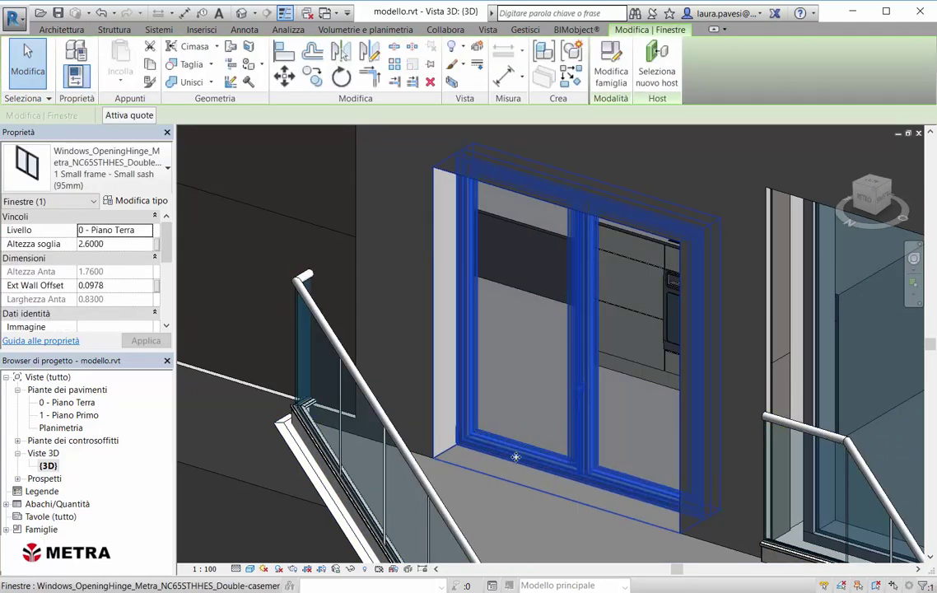
pyautogui.click(132, 200)
pyautogui.doubleClick(408, 291)
pyautogui.write('2.3')
pyautogui.press('Return')
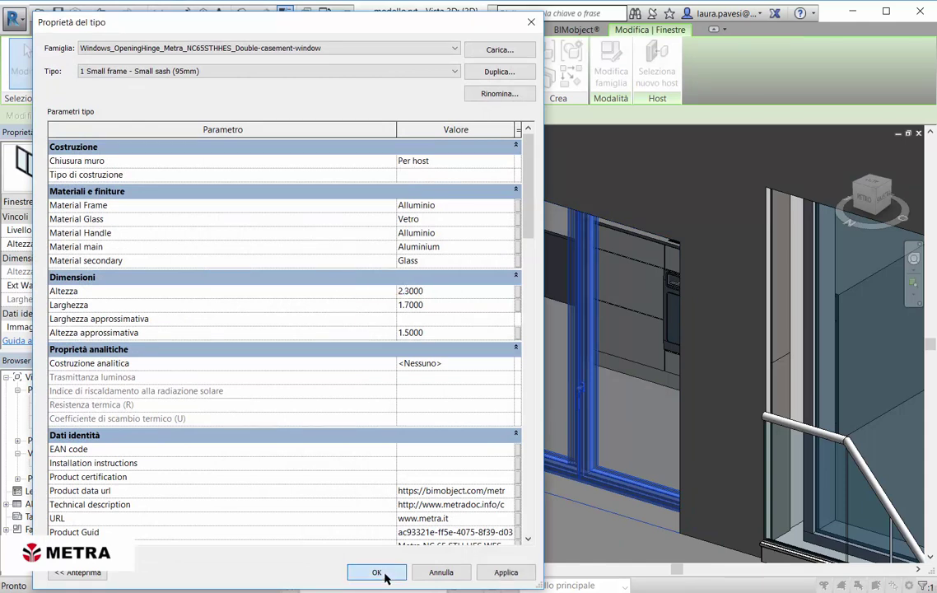
pyautogui.click(384, 575)
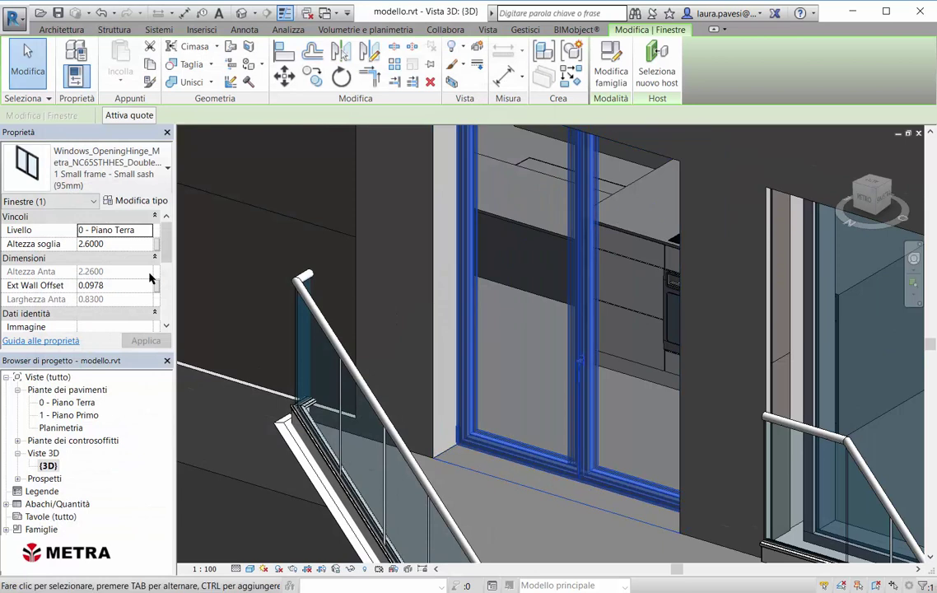
# Set the window type's width (Larghezza) to 1.8 and orbit to view the result.
pyautogui.click(138, 200)
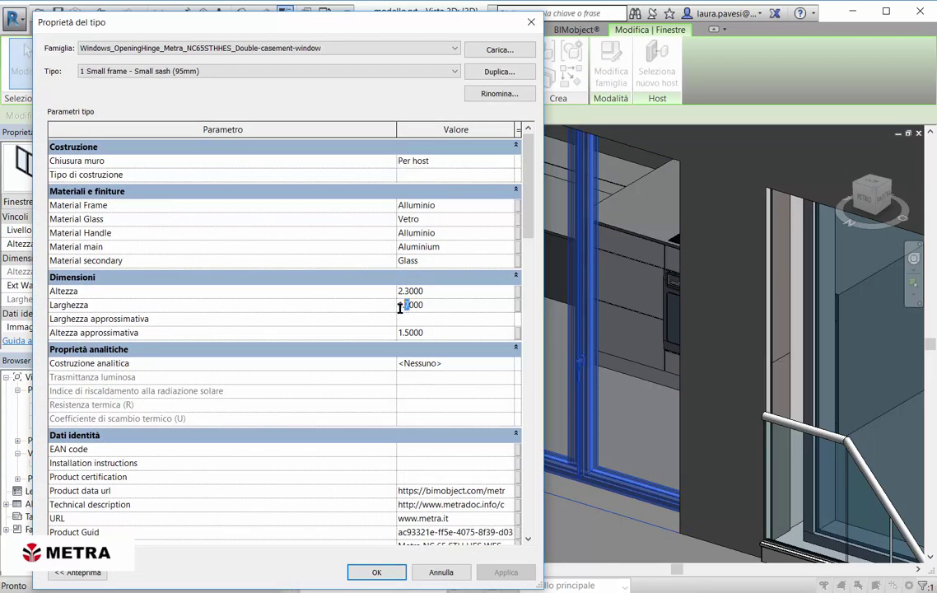
pyautogui.write('8')
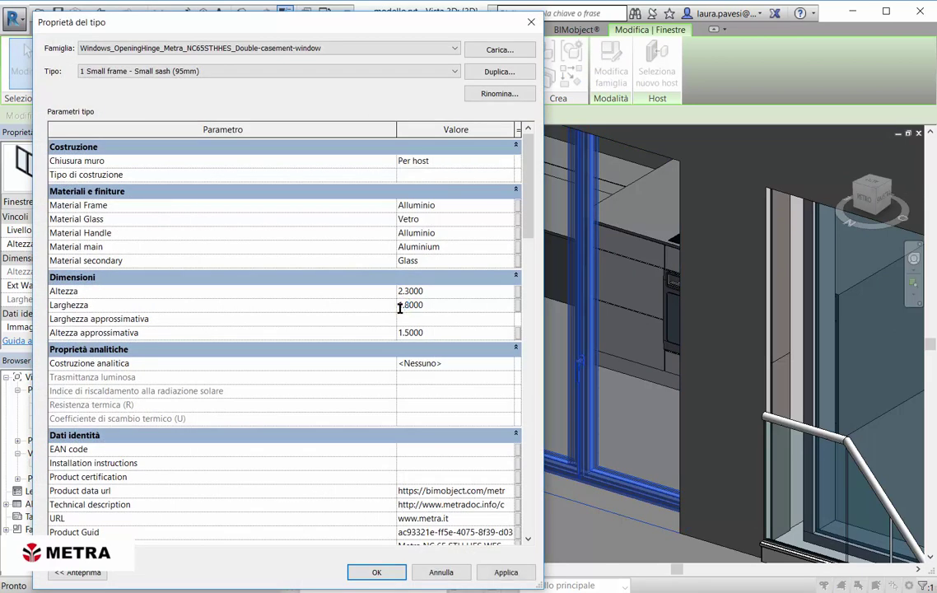
pyautogui.click(376, 571)
pyautogui.press('Escape')
pyautogui.scroll(-2, 496, 426)
pyautogui.moveTo(496, 426)
pyautogui.keyDown('shift'); pyautogui.mouseDown(button='middle')
pyautogui.moveTo(713, 482)
pyautogui.moveTo(512, 517)
pyautogui.mouseUp(button='middle'); pyautogui.keyUp('shift')
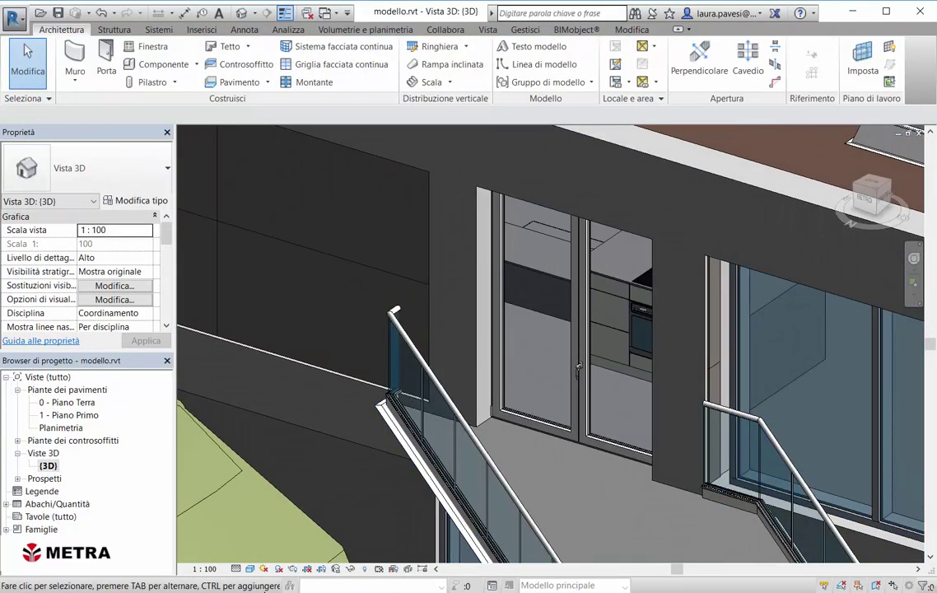
# Open the 1 - Piano Primo plan centred on the window at Alto detail level.
pyautogui.scroll(3, 579, 366)
pyautogui.scroll(3, 579, 366)
pyautogui.moveTo(512, 433); pyautogui.dragTo(441, 263, button='middle')
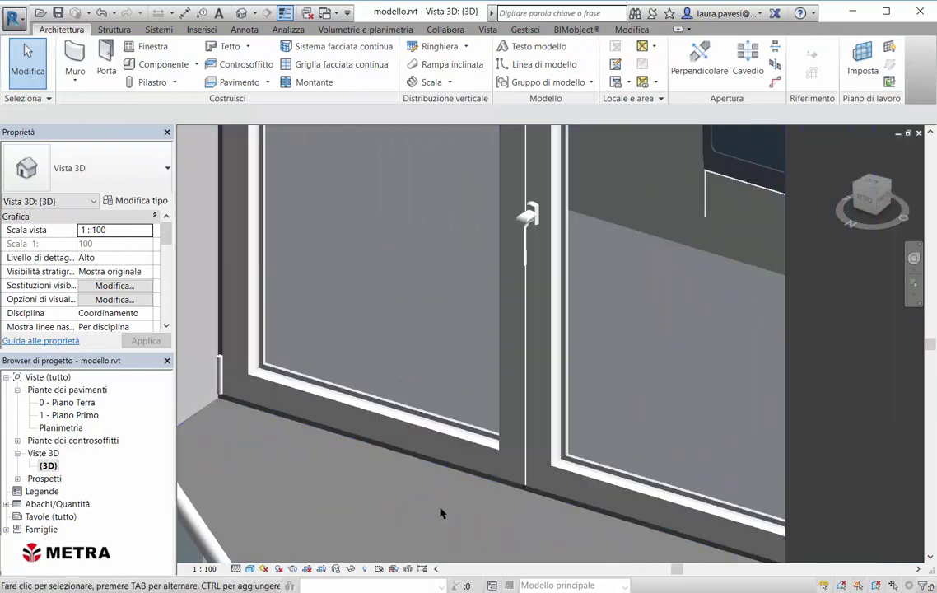
pyautogui.doubleClick(68, 415)
pyautogui.scroll(3, 555, 245)
pyautogui.scroll(2, 557, 257)
pyautogui.scroll(2, 556, 258)
pyautogui.moveTo(569, 245); pyautogui.dragTo(542, 325, button='middle')
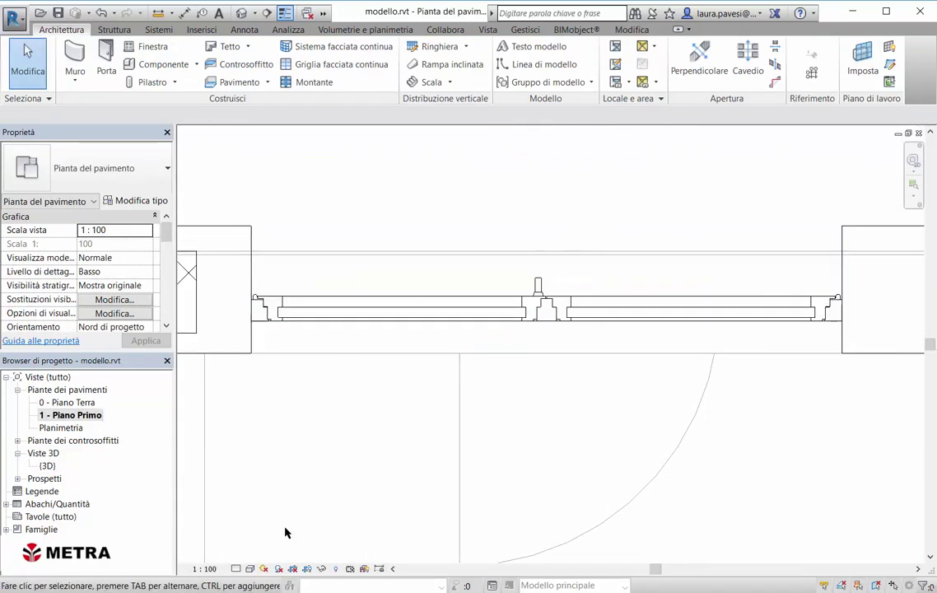
pyautogui.click(236, 569)
pyautogui.click(248, 556)
# Open the Sezione 1 section view and set its detail level to Alto.
pyautogui.scroll(2, 550, 311)
pyautogui.scroll(2, 550, 311)
pyautogui.scroll(-4, 510, 342)
pyautogui.click(18, 492)
pyautogui.doubleClick(55, 504)
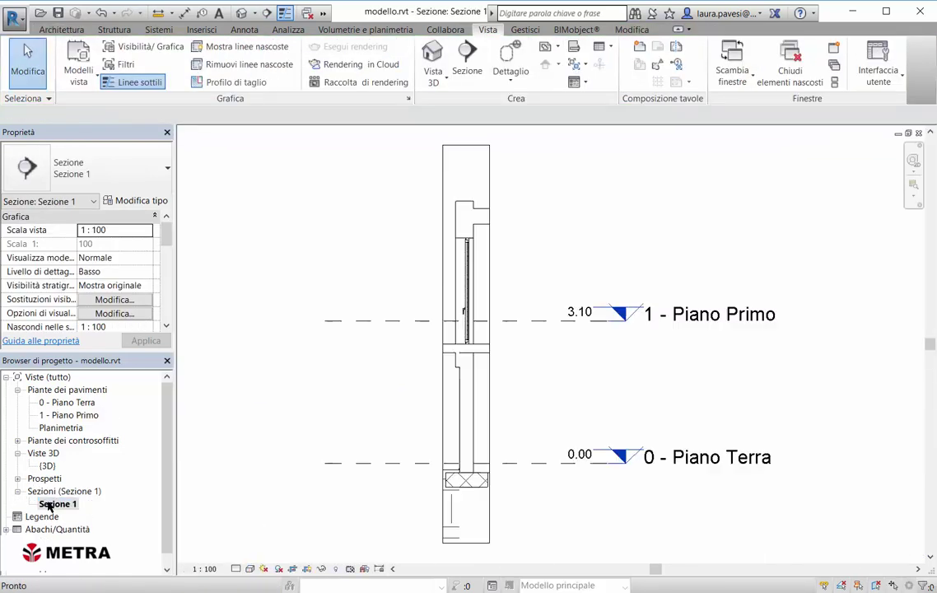
pyautogui.scroll(3, 494, 247)
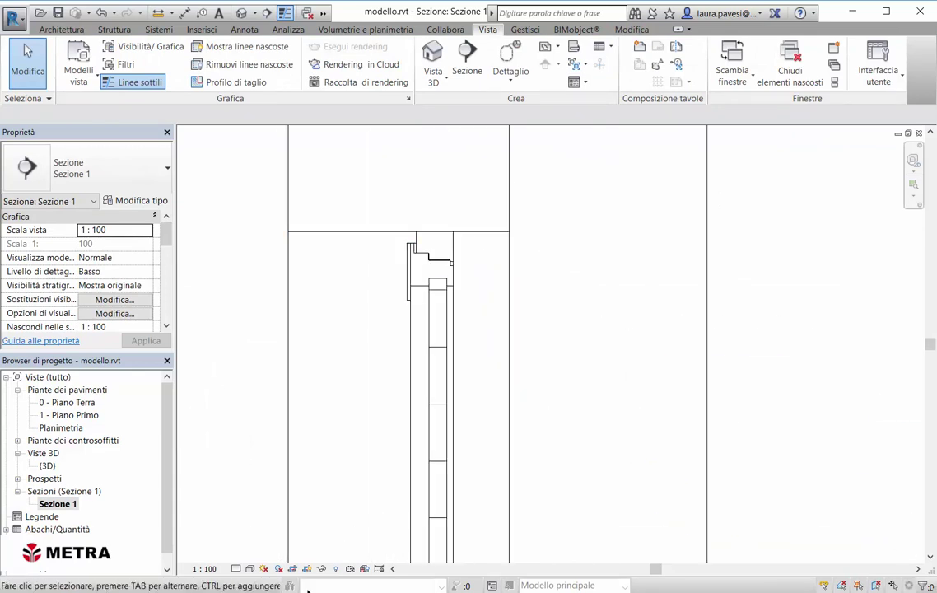
pyautogui.click(237, 568)
pyautogui.moveTo(428, 247); pyautogui.dragTo(510, 169, button='middle')
# Back in 3D, switch the window to type '6 Medium frame - Oversize sash (125 mm)'.
pyautogui.doubleClick(48, 466)
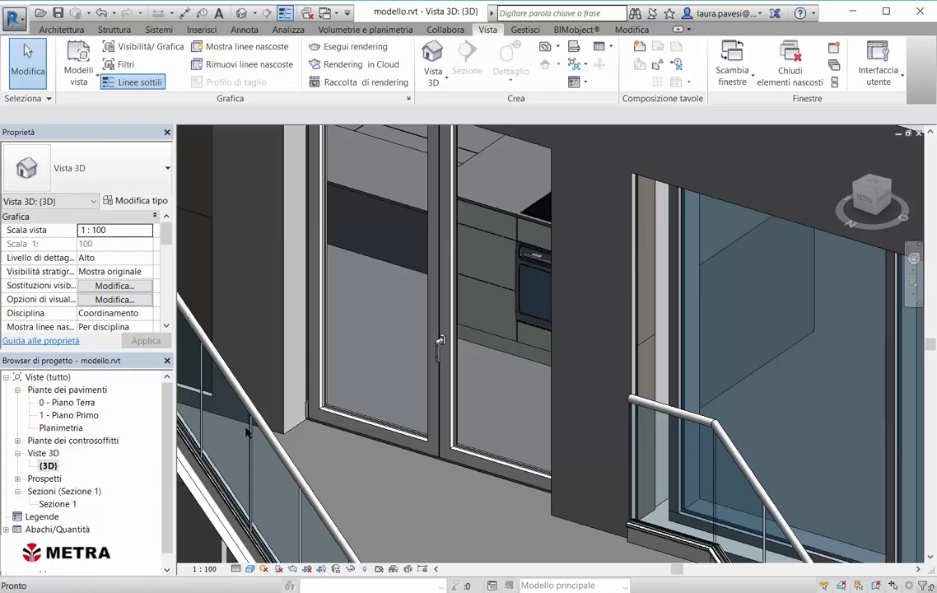
pyautogui.scroll(2, 466, 379)
pyautogui.click(466, 379)
pyautogui.click(141, 200)
pyautogui.click(241, 72)
pyautogui.click(186, 117)
pyautogui.press('Escape')
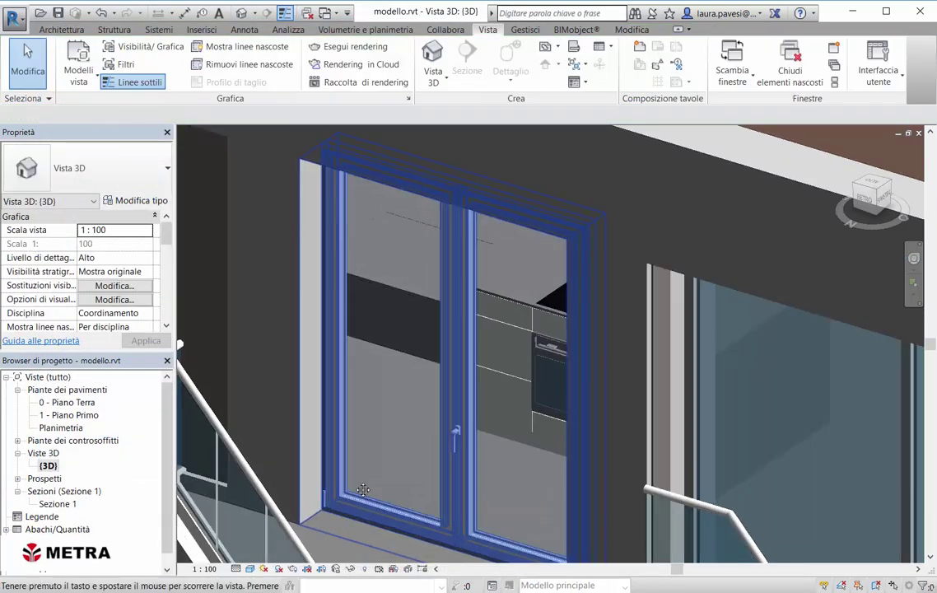
# Reopen the window's type properties and scroll down to the technical description link.
pyautogui.scroll(4, 332, 412)
pyautogui.moveTo(332, 412); pyautogui.dragTo(337, 452, button='middle')
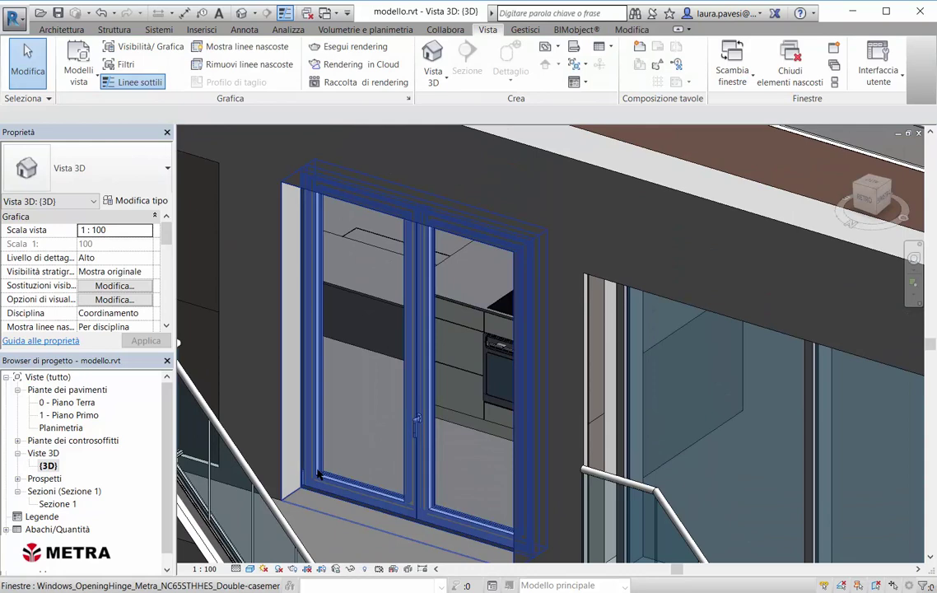
pyautogui.click(327, 466)
pyautogui.click(136, 202)
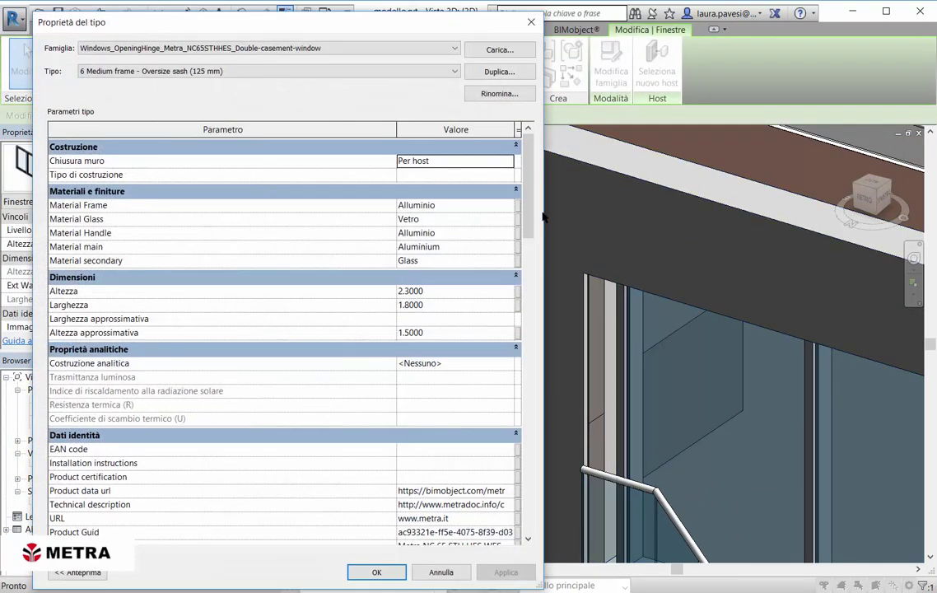
pyautogui.scroll(-1, 338, 359)
pyautogui.scroll(-2, 337, 358)
pyautogui.scroll(-2, 337, 358)
pyautogui.scroll(-3, 337, 358)
pyautogui.scroll(-3, 338, 358)
pyautogui.scroll(-3, 337, 358)
pyautogui.scroll(-1, 338, 358)
pyautogui.scroll(-2, 338, 358)
pyautogui.scroll(-3, 337, 358)
pyautogui.scroll(-2, 337, 359)
pyautogui.scroll(15, 226, 372)
pyautogui.click(480, 329)
# View Metra's technical description page in Chrome down to the NC 65 STH HES card, then close it.
pyautogui.click(510, 330)
pyautogui.scroll(-2, 321, 488)
pyautogui.scroll(-2, 321, 488)
pyautogui.scroll(-3, 321, 488)
pyautogui.scroll(-2, 320, 487)
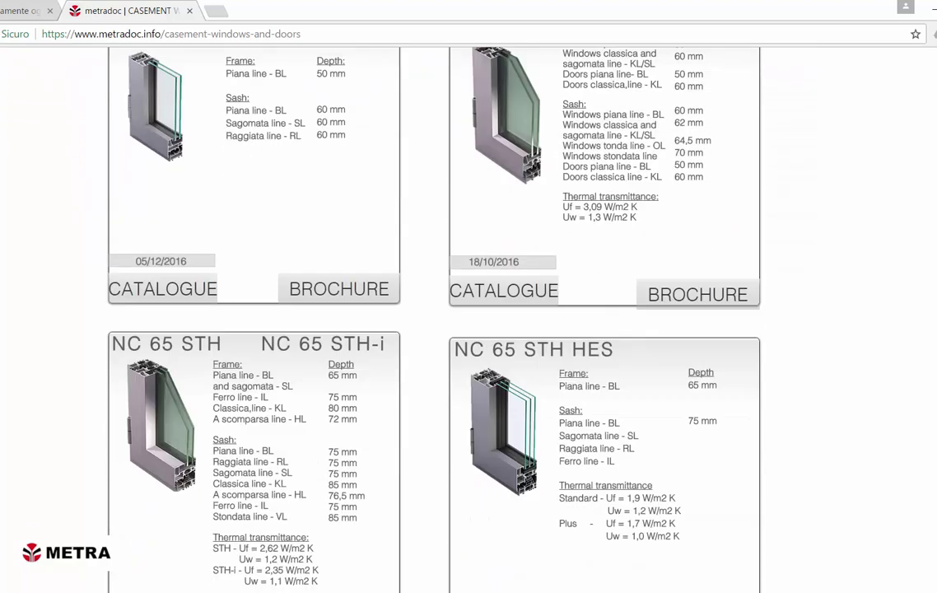
pyautogui.click(928, 11)
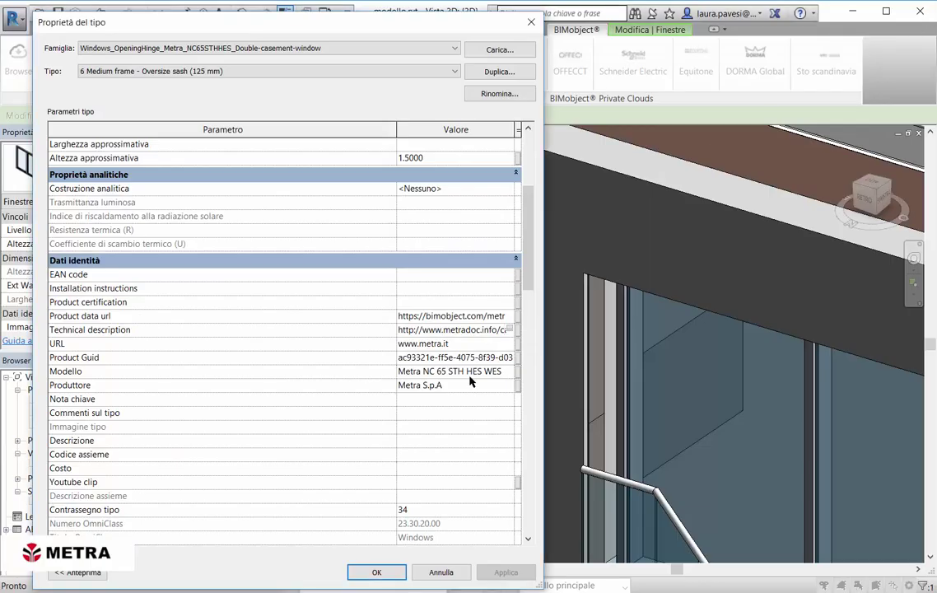
# Close the type properties and run the BIMobject Updates check.
pyautogui.click(376, 572)
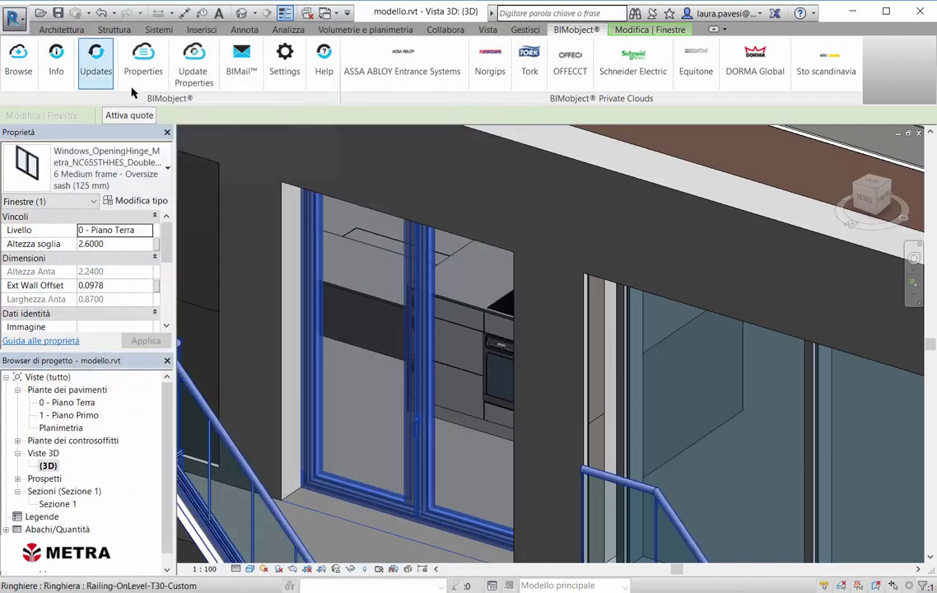
pyautogui.click(97, 62)
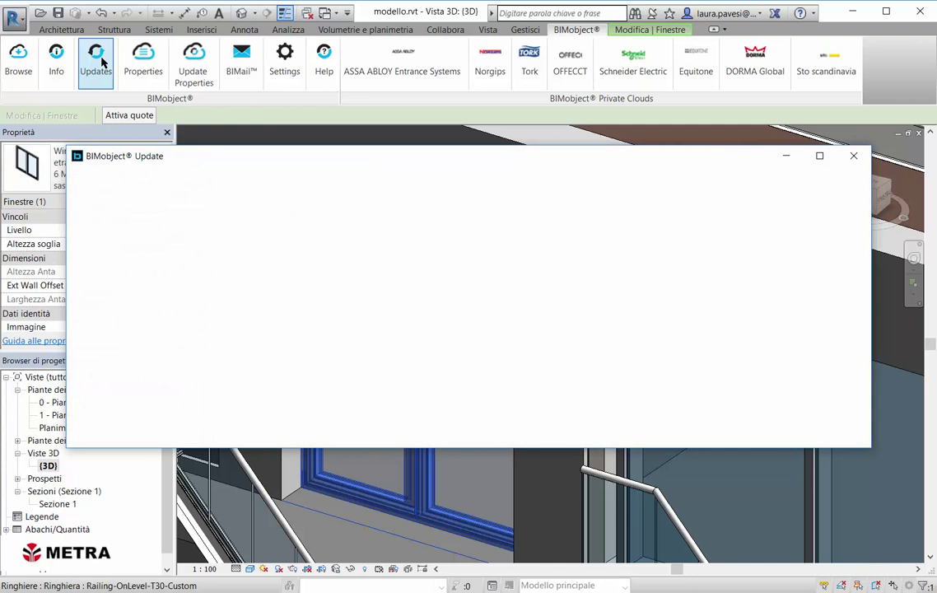